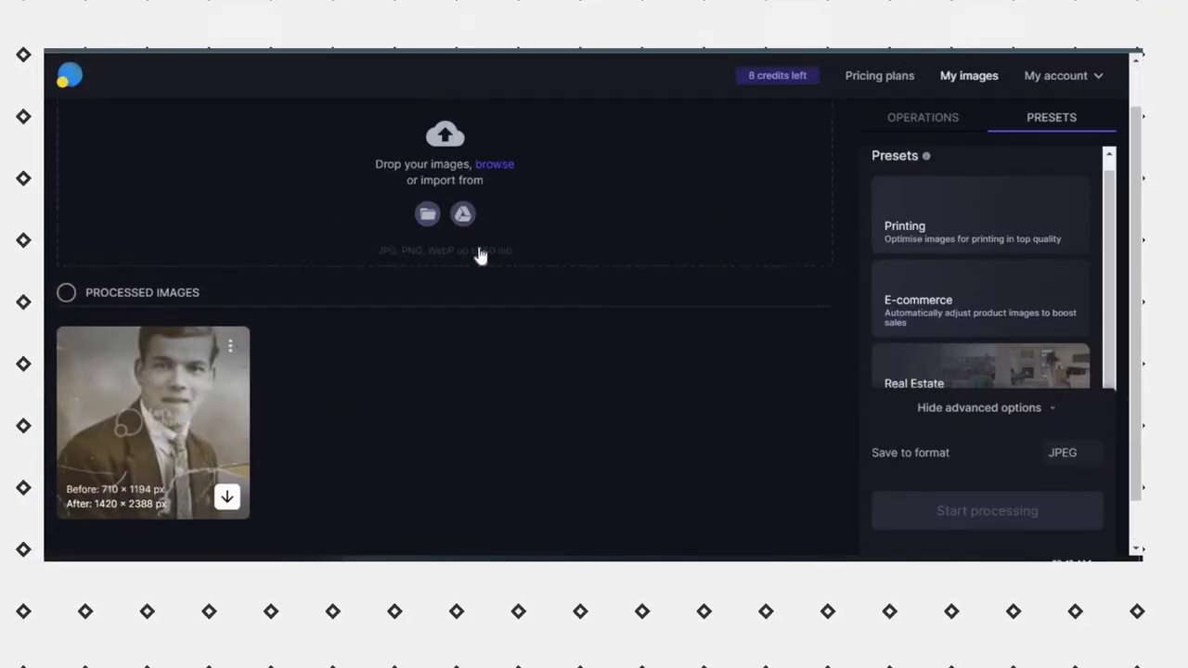
Step: Upload house.jpg to Let's Enhance and show the upscale operation settings
left_click(506, 214)
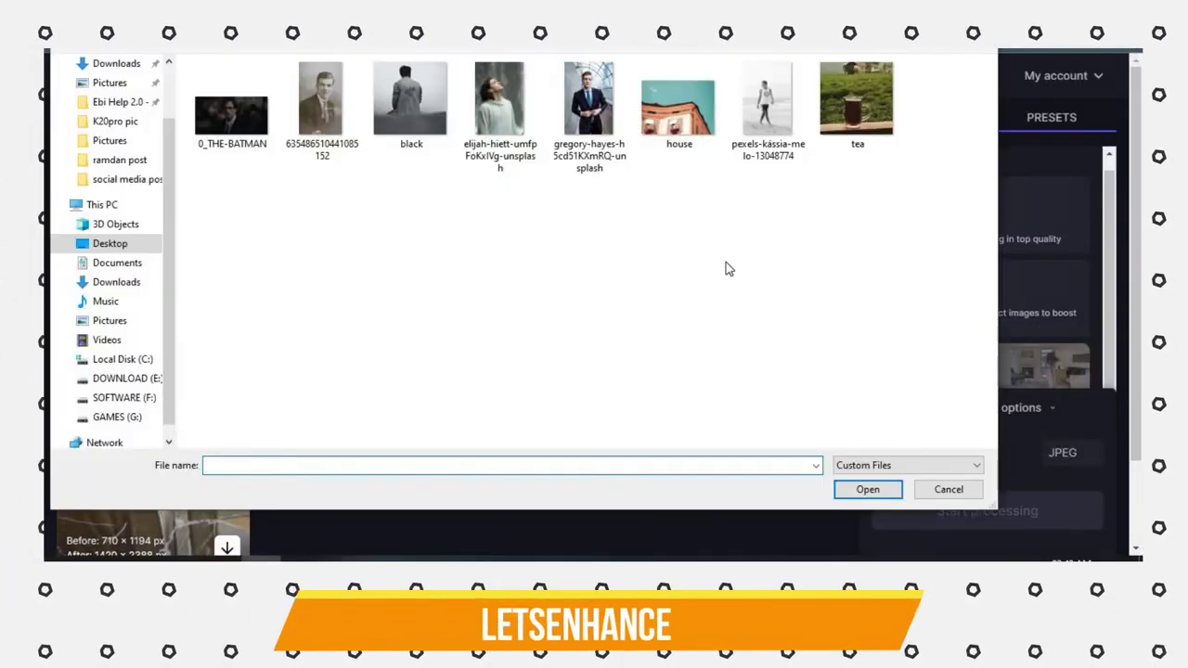
double_click(678, 106)
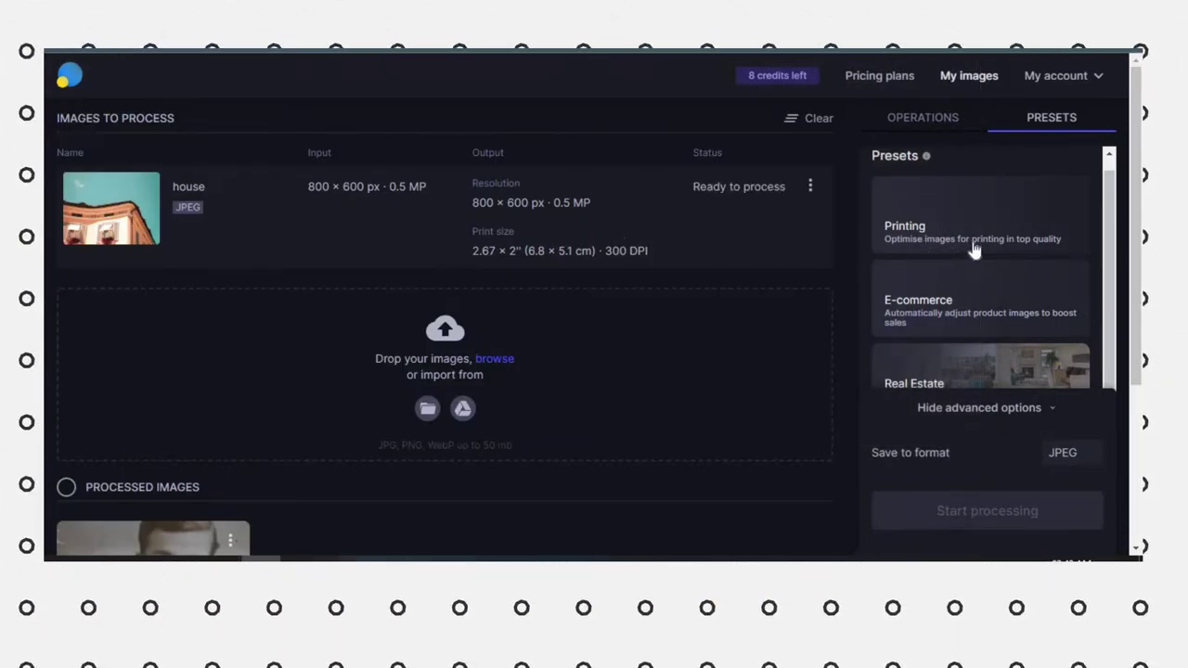
left_click(974, 119)
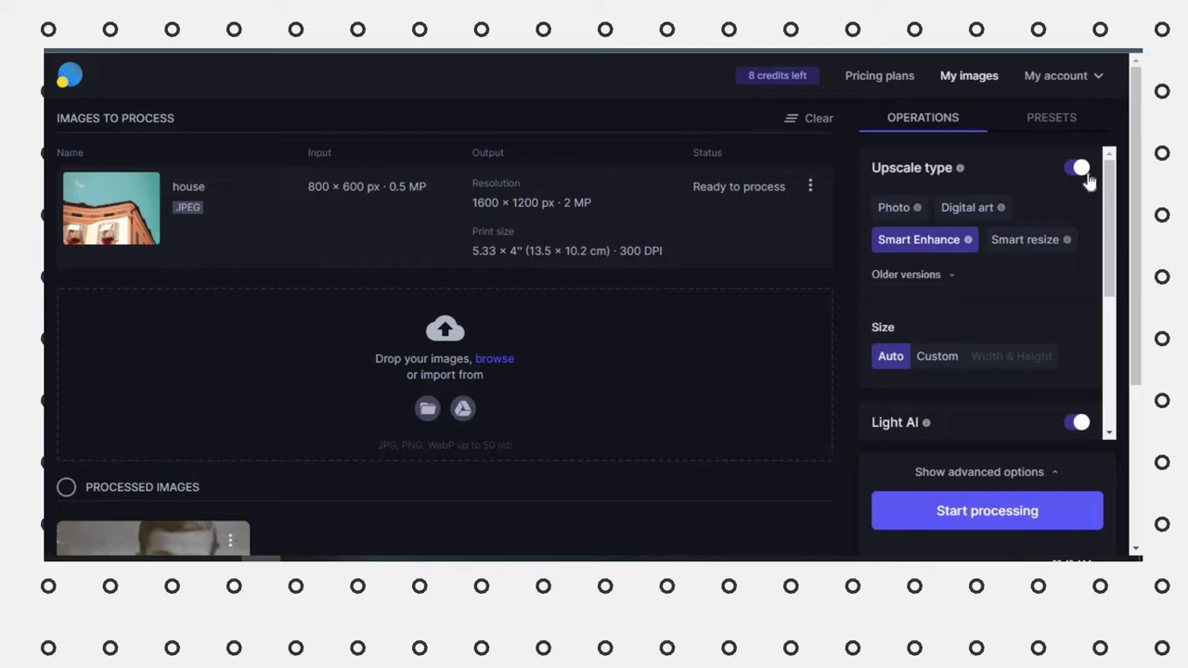
left_click(1079, 169)
left_click(1079, 169)
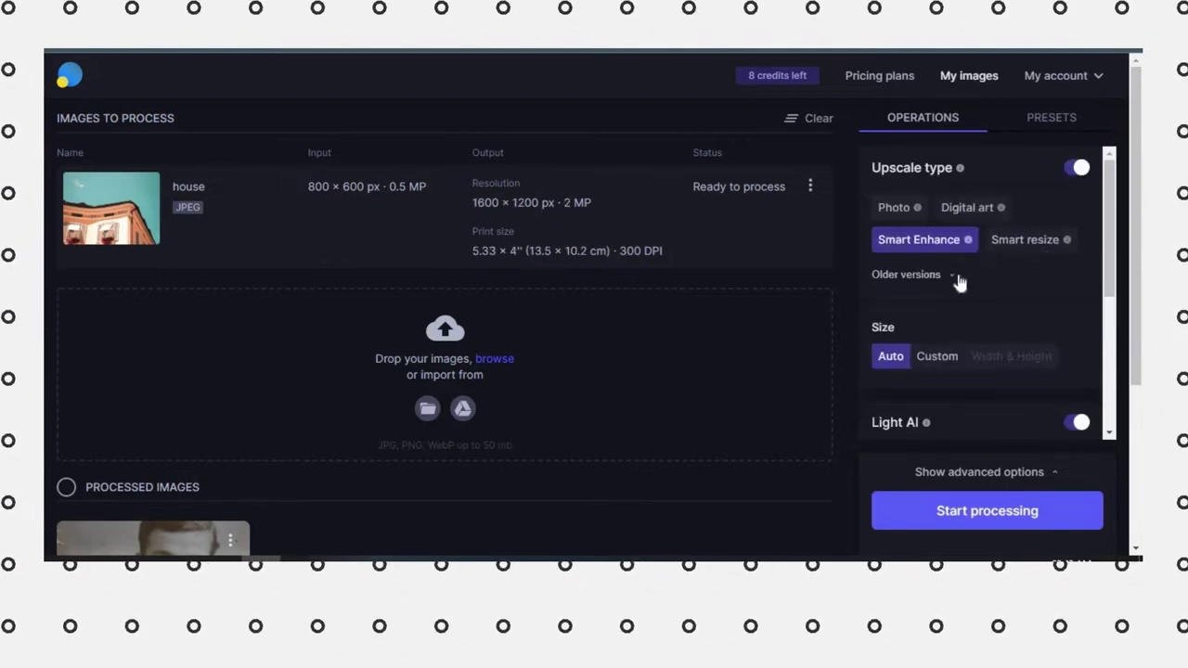
Step: Set tone and colour enhance to 40% and Light AI to 70%, then start processing
scroll(975, 309, "down", 2)
scroll(955, 316, "down", 1)
left_click(972, 305)
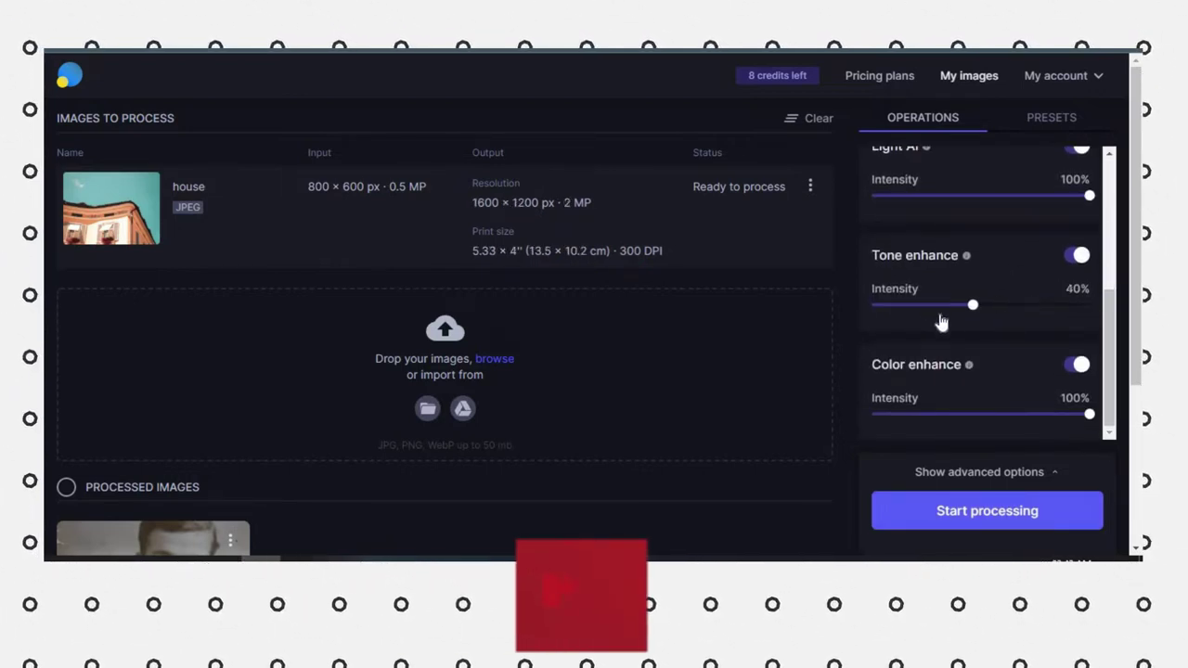
left_click(973, 414)
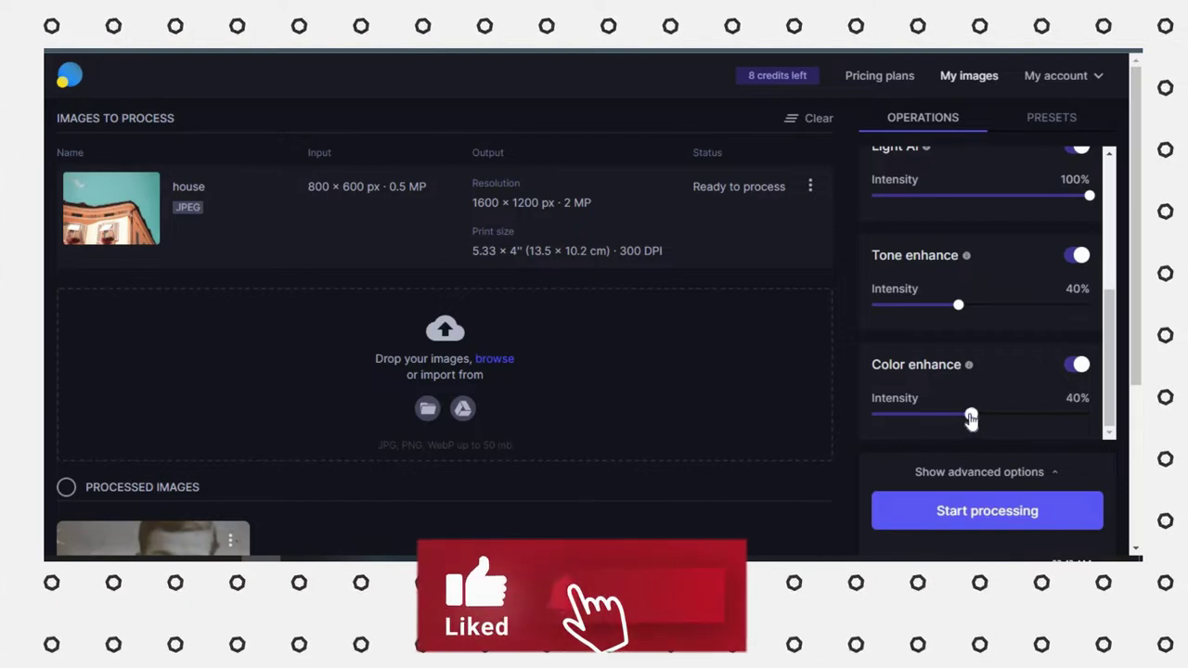
scroll(1026, 316, "up", 1)
left_click_drag(1086, 278, 1025, 276)
scroll(1011, 417, "down", 1)
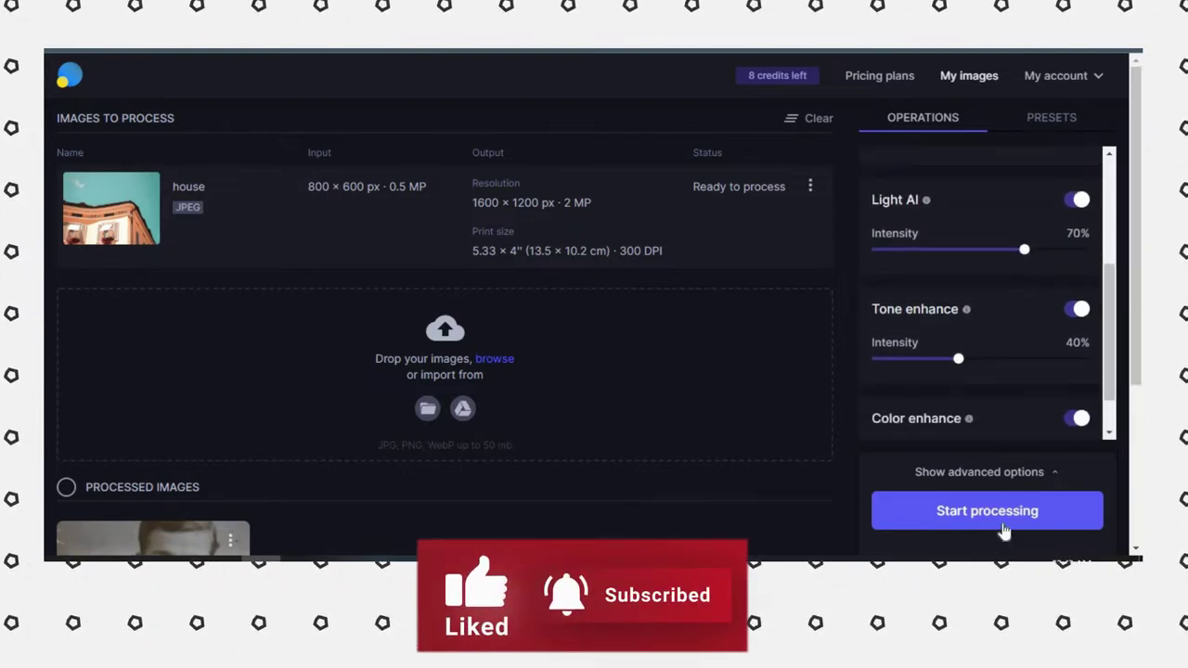
left_click(998, 519)
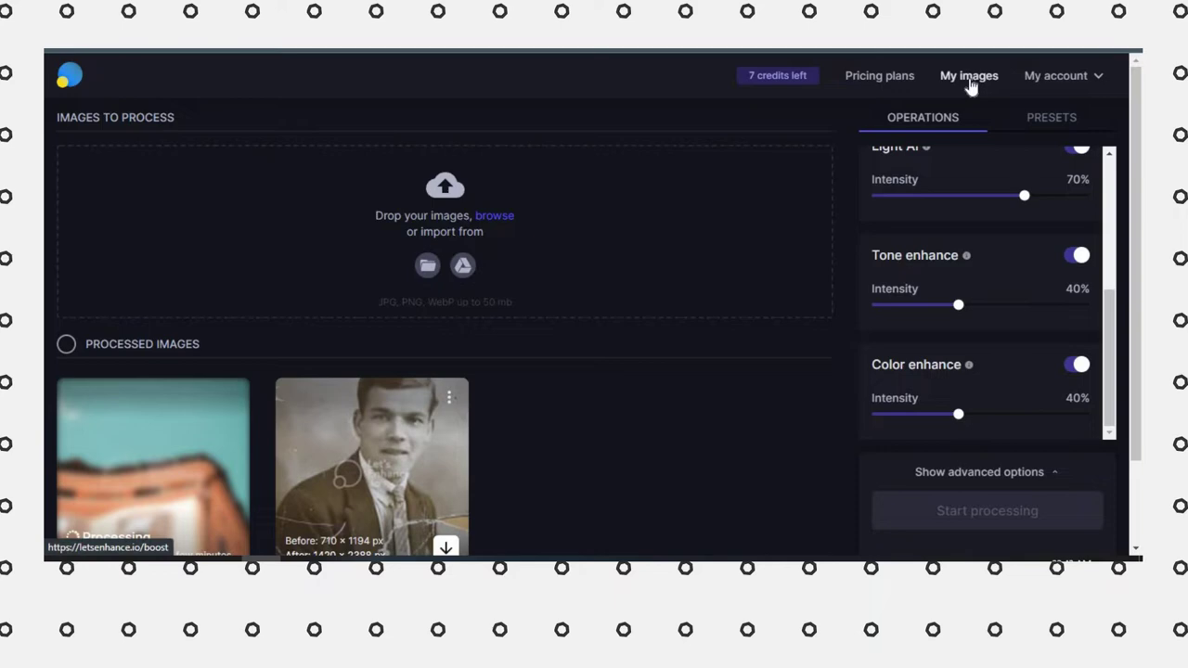
Step: Browse the pricing plans while the house upscale to 1600×1200 finishes
scroll(658, 347, "down", 2)
scroll(658, 346, "up", 2)
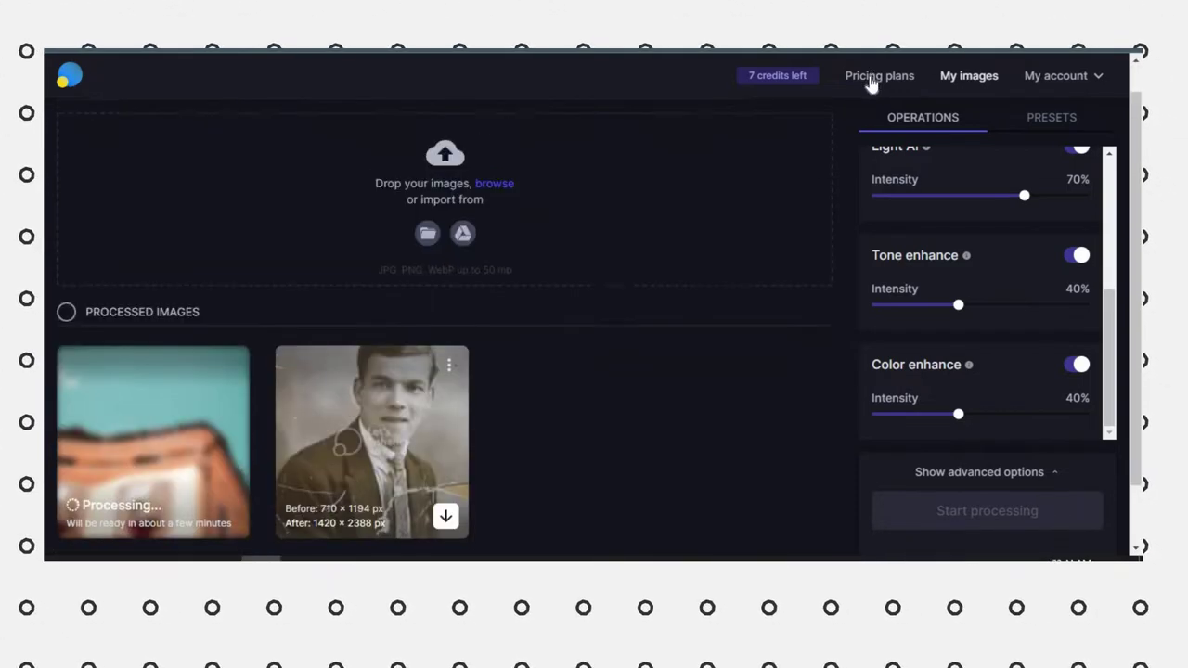
left_click(878, 76)
scroll(233, 247, "down", 2)
scroll(278, 223, "up", 3)
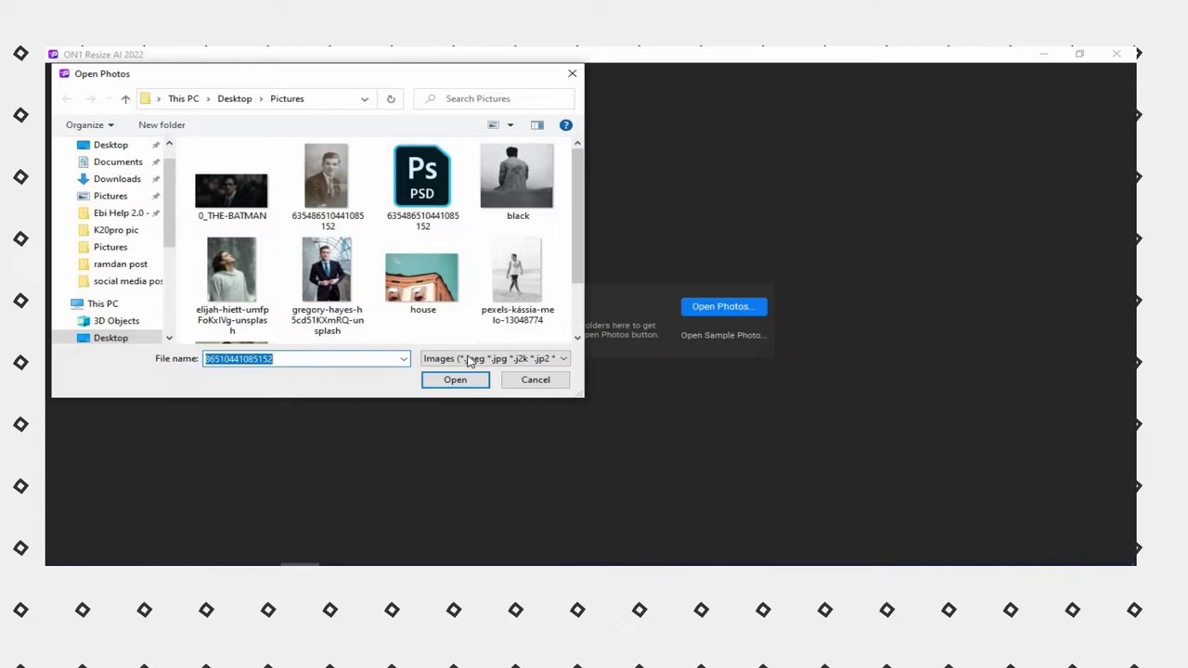
Step: Enlarge the file dialog to see all thumbnails and load the house image
left_click_drag(800, 477, 825, 452)
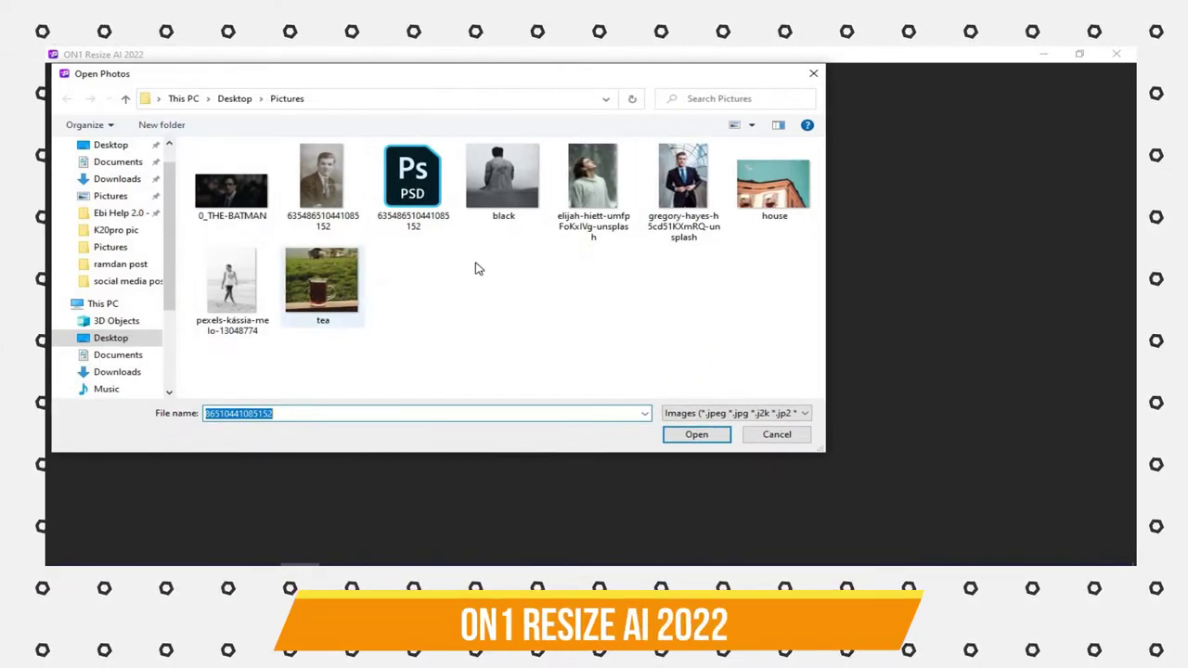
double_click(774, 191)
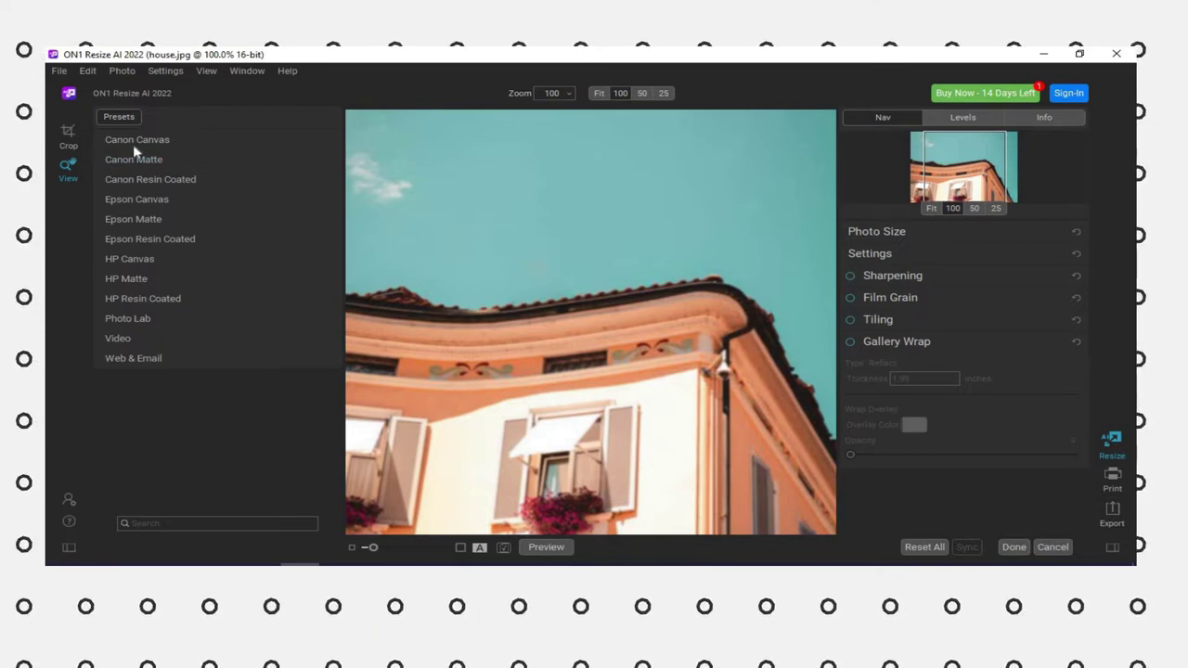
Step: Apply the Canon Canvas 16x20 Gallery Wrap preset and reposition the photo in the crop
left_click(136, 138)
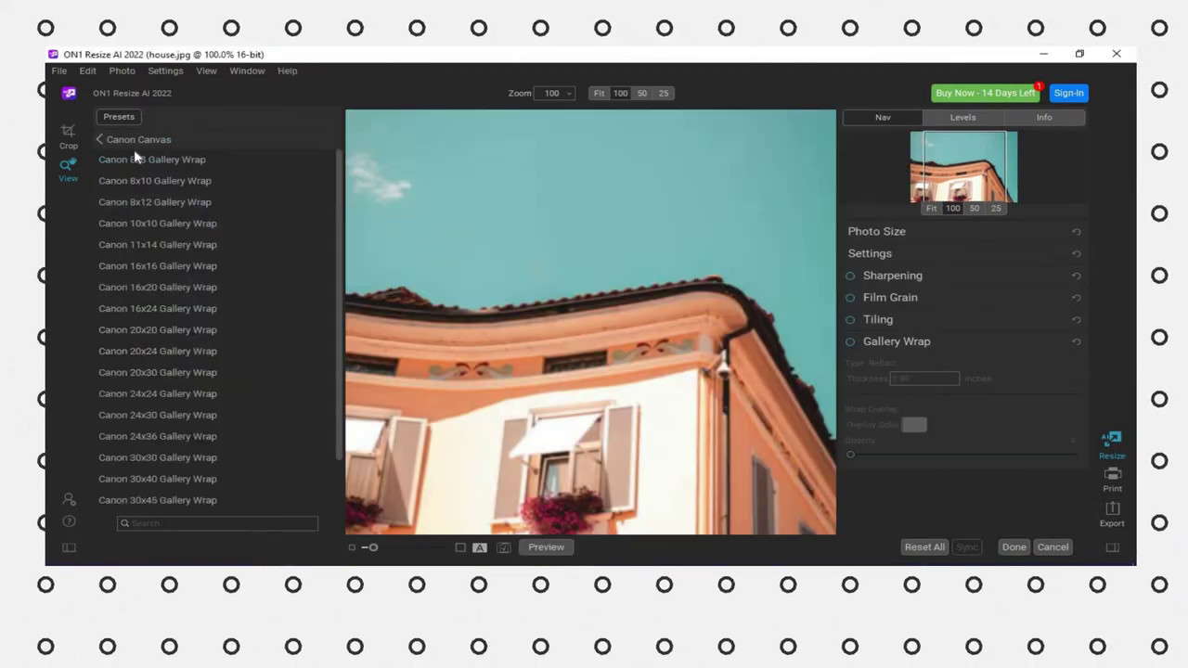
left_click(181, 203)
left_click(211, 286)
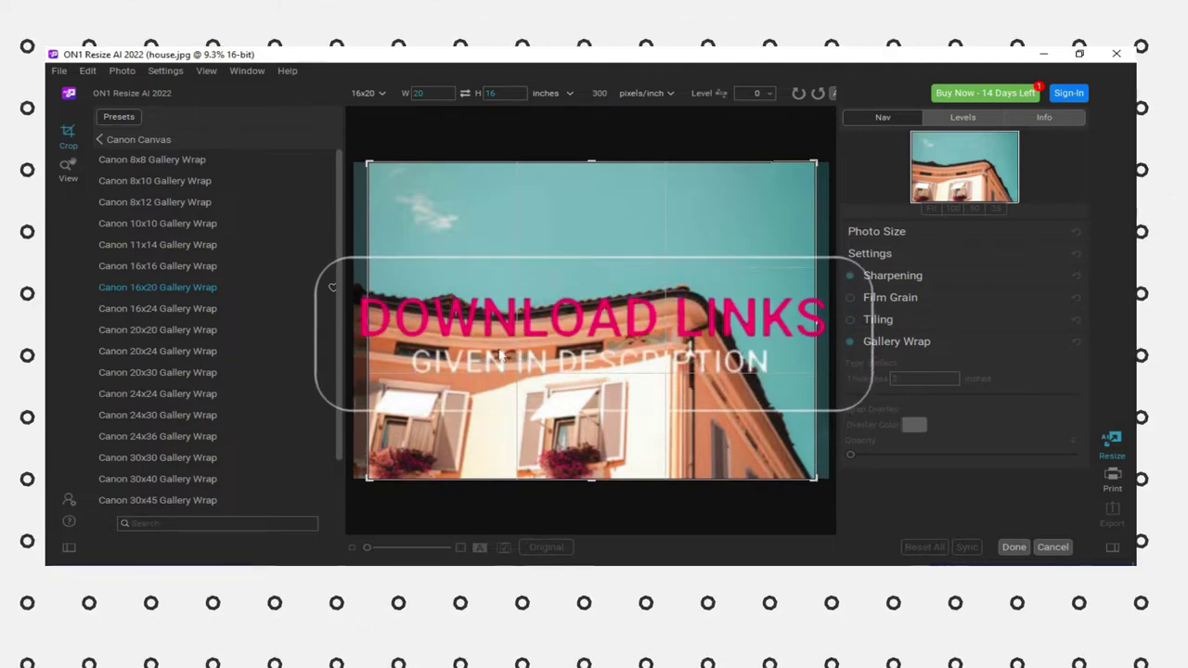
left_click_drag(706, 373, 725, 378)
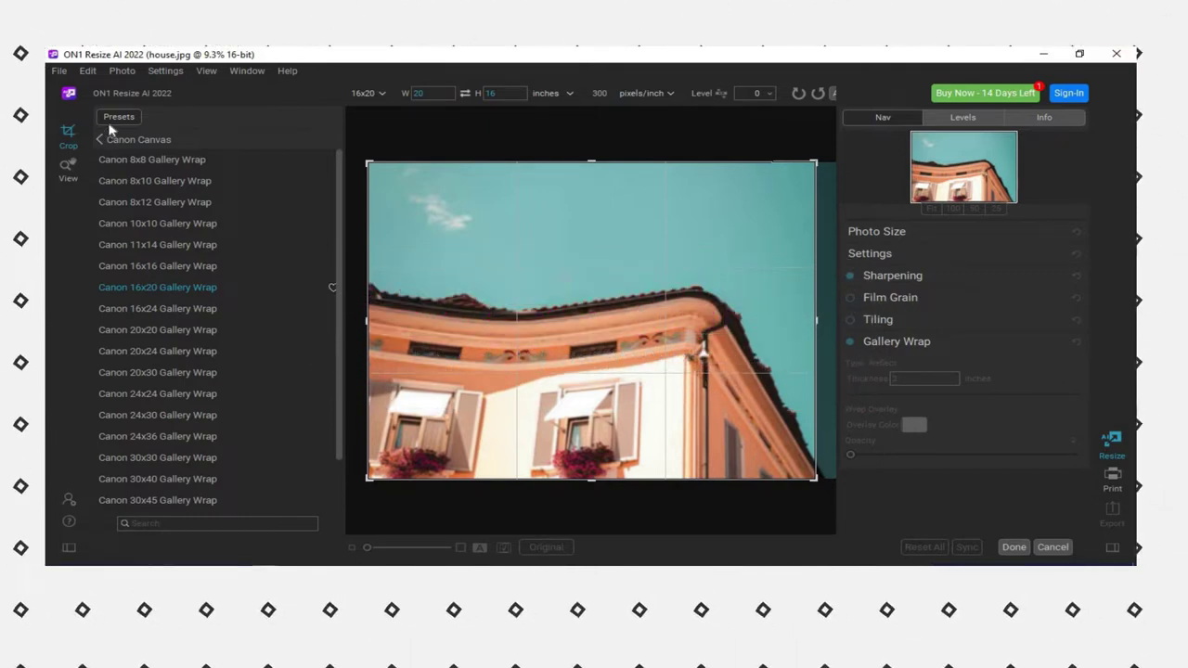
Step: Open the File menu, then cancel the Save Photo dialog
left_click(58, 71)
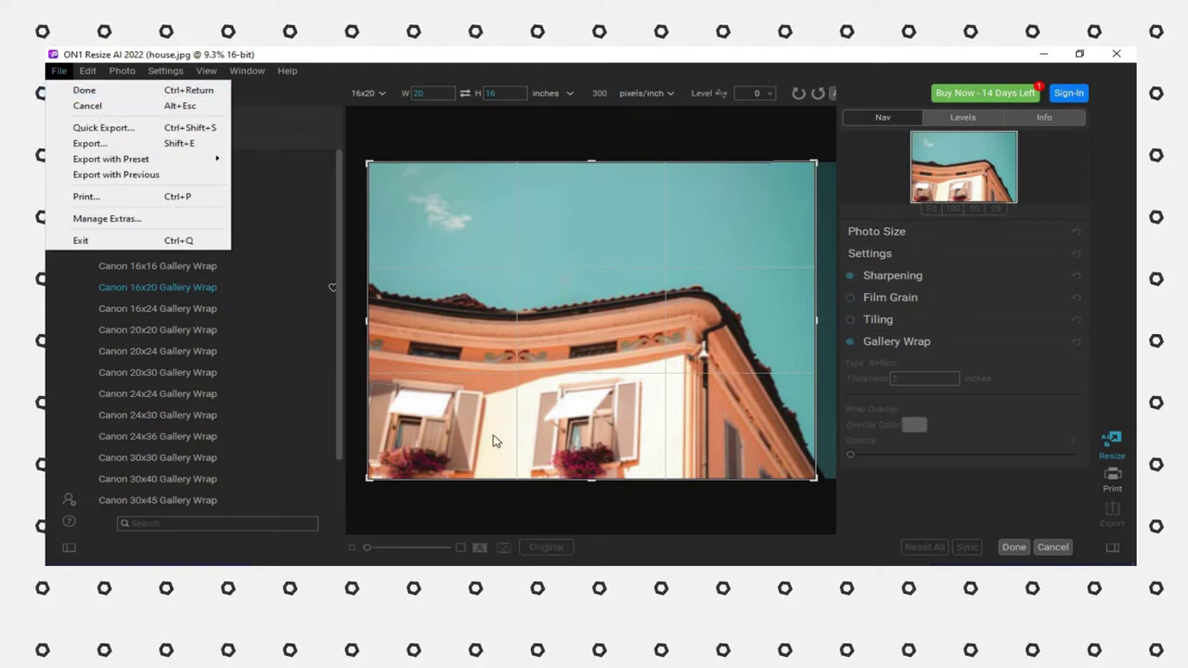
left_click(1013, 549)
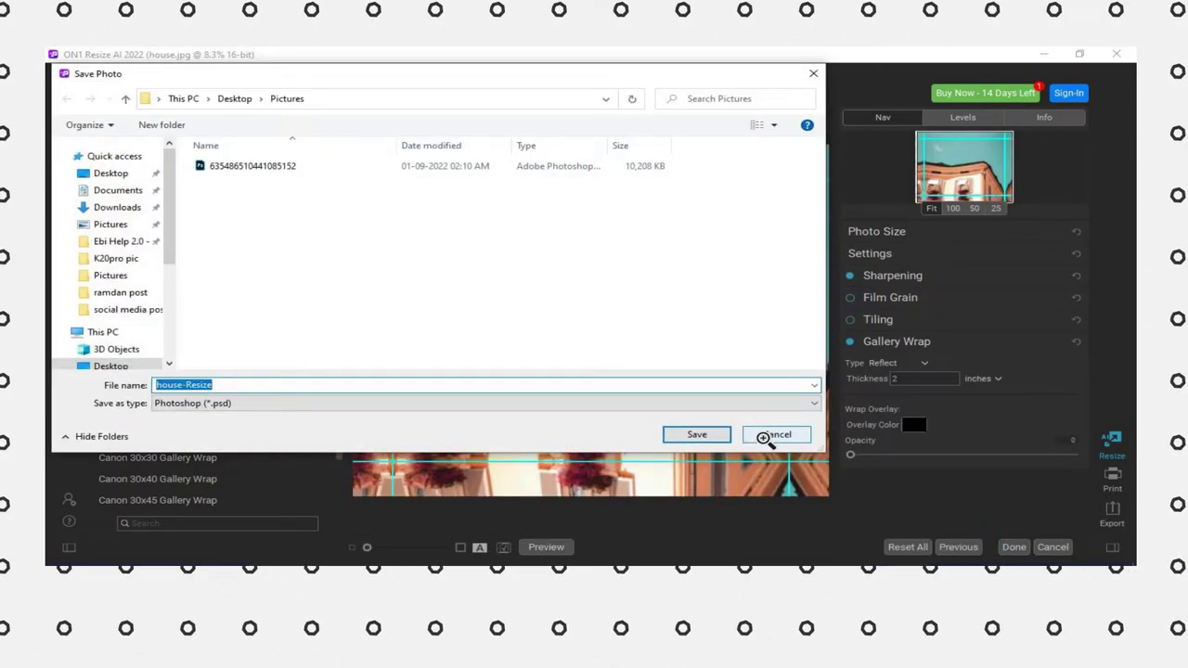
left_click(774, 430)
Step: Turn off Sharpening and Gallery Wrap and expand the Photo Size settings
left_click(850, 275)
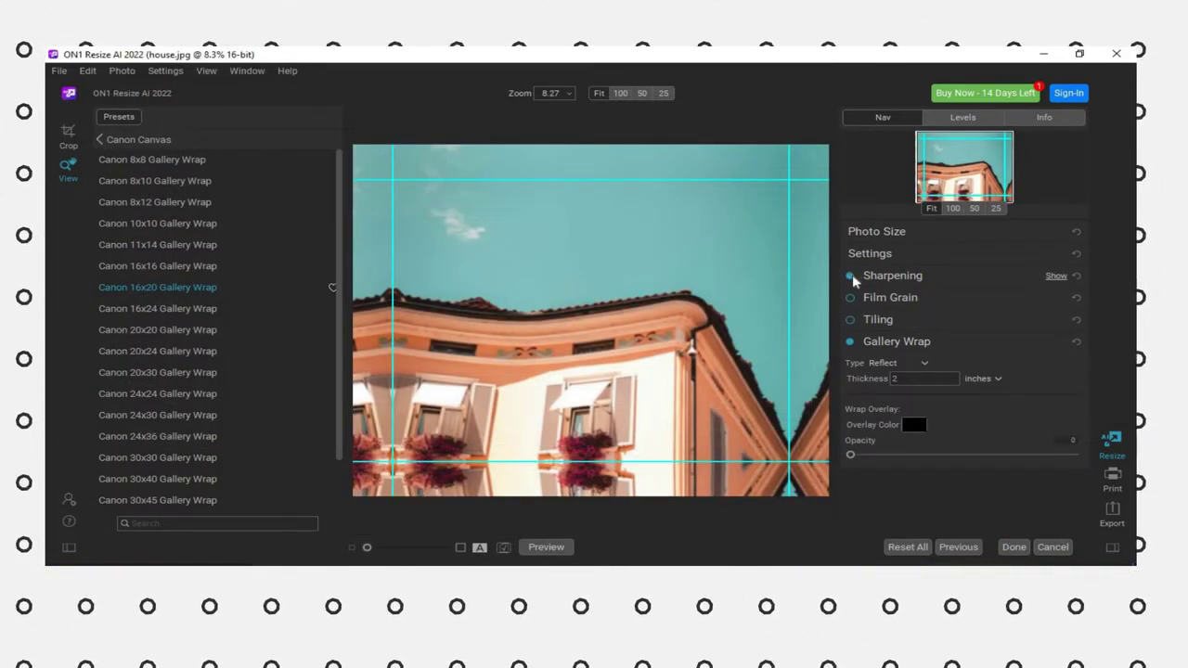
left_click(850, 341)
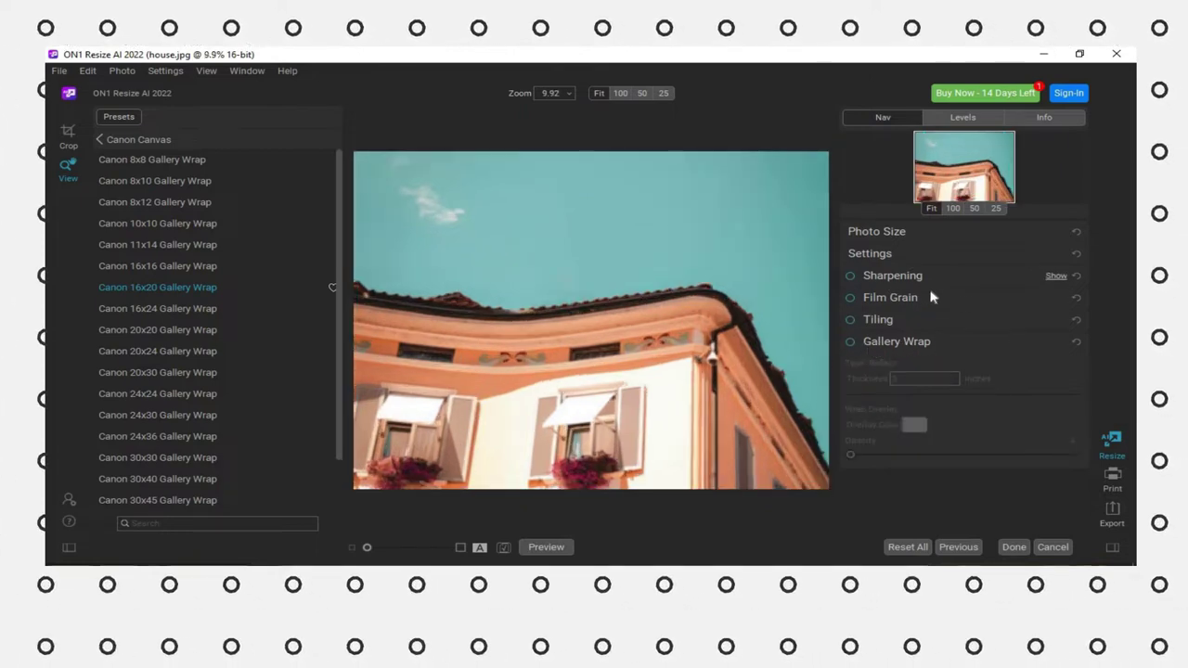
left_click(872, 232)
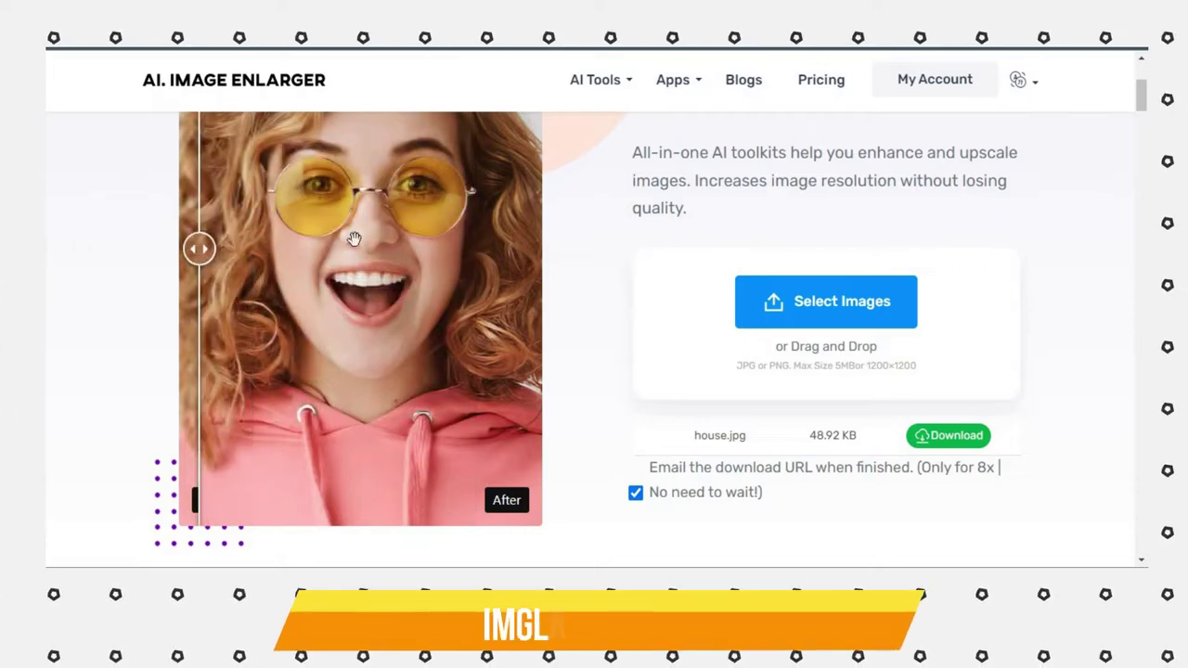
Step: Try re-uploading house.jpg to imglarger, then download the enlarged house image
scroll(822, 391, "up", 1)
left_click(823, 391)
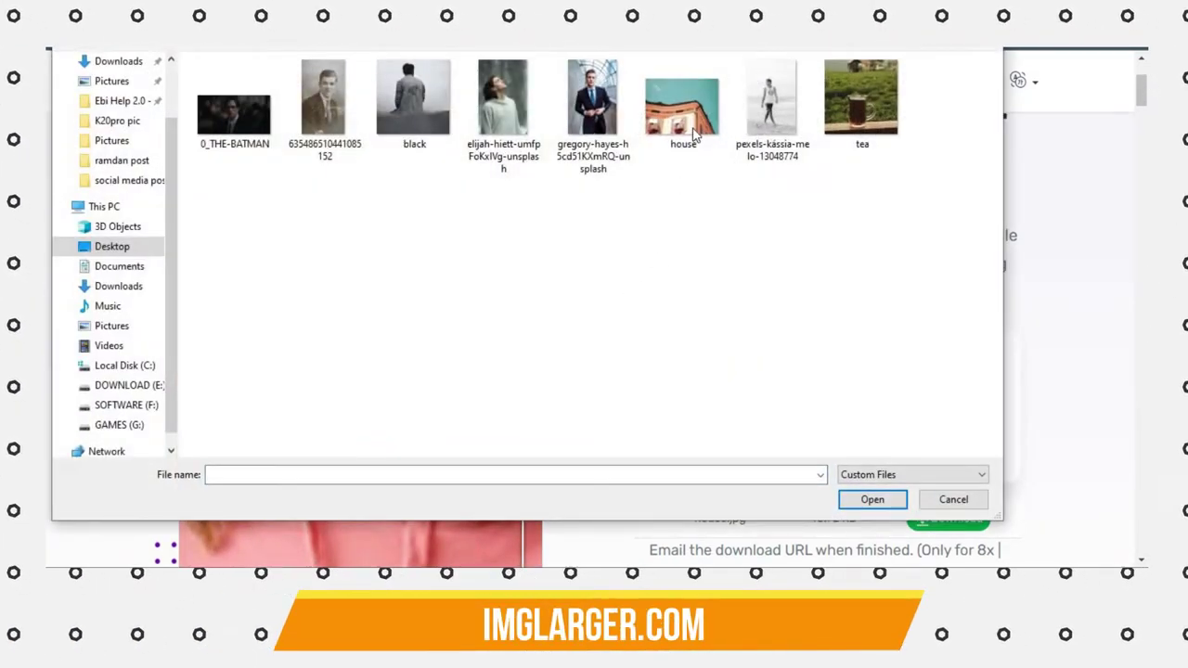
key("Return")
scroll(823, 436, "down", 1)
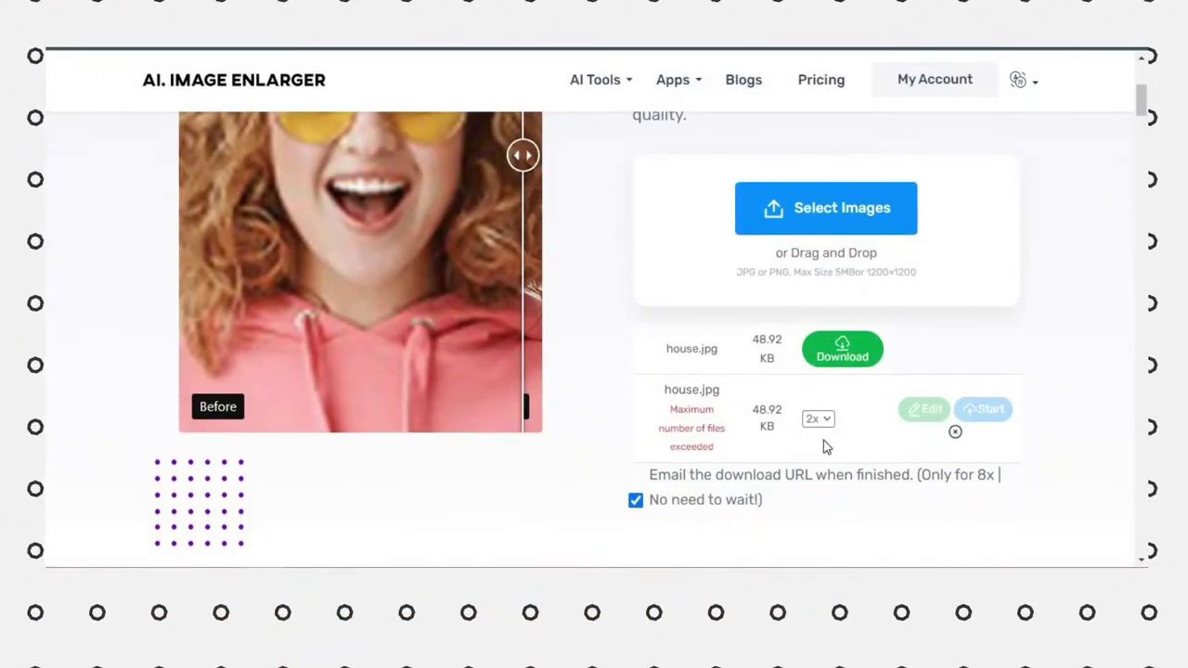
left_click(948, 437)
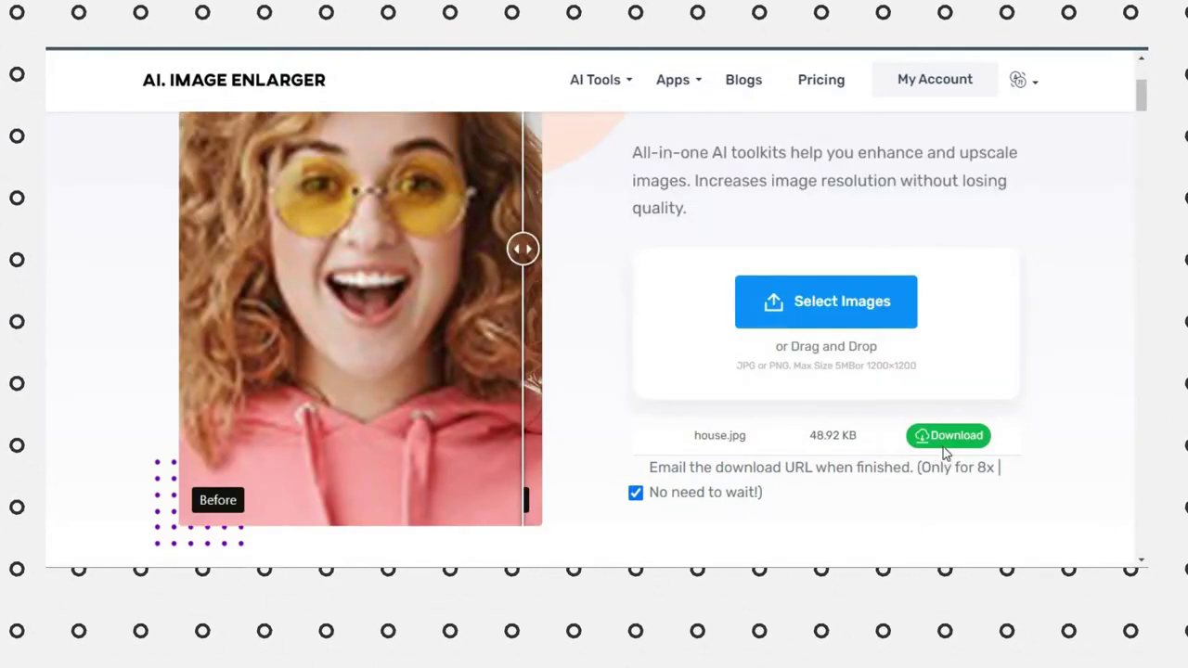
Step: Zoom into the enlarged house image to inspect detail, then close the viewer
left_click(657, 270)
scroll(657, 270, "down", 5)
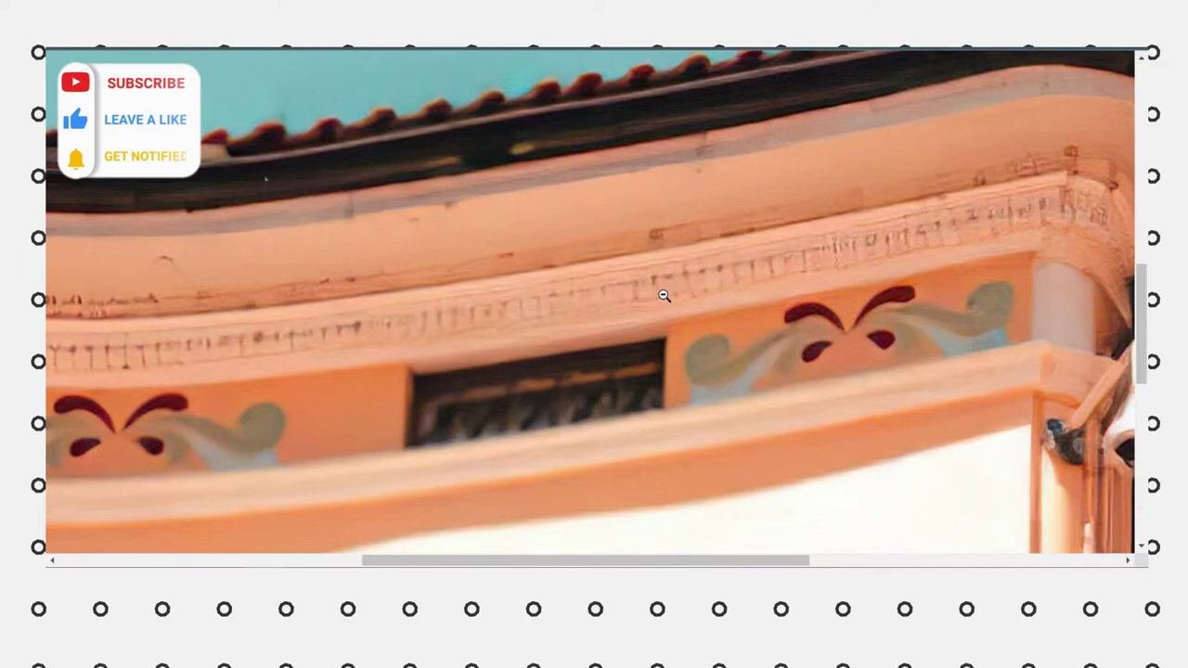
scroll(665, 293, "down", 5)
left_click(665, 294)
key("Escape")
Step: Scroll down to the AI Background Remover card and open that tool
scroll(782, 339, "up", 3)
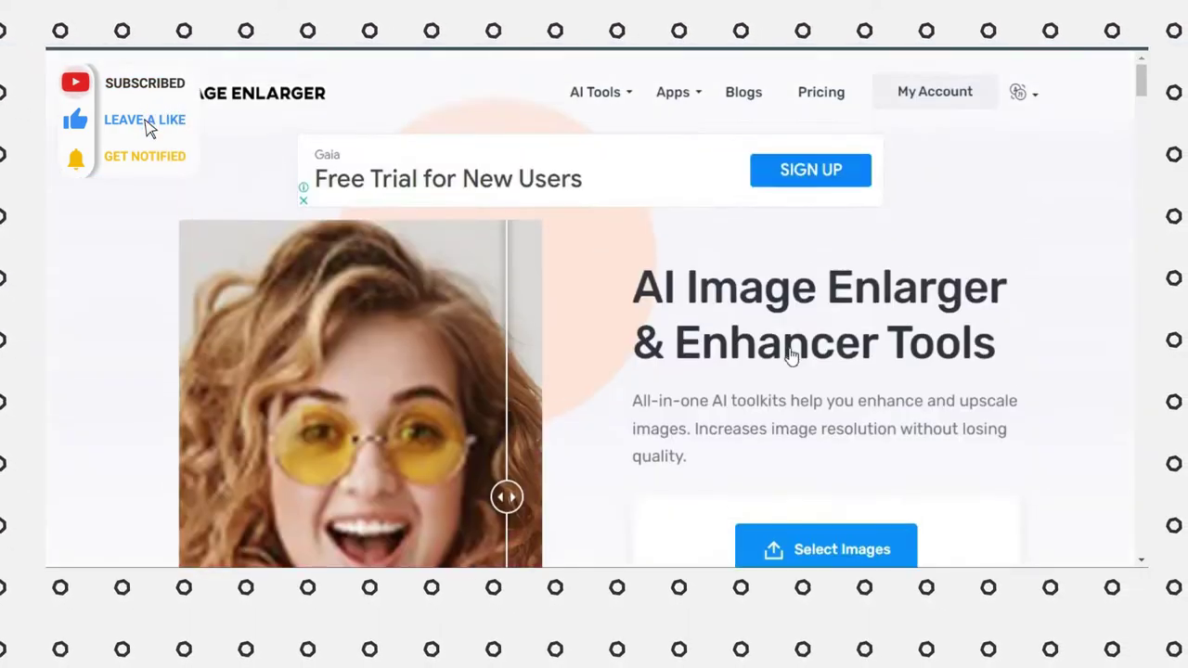
scroll(788, 353, "down", 2)
scroll(835, 384, "up", 2)
scroll(835, 384, "down", 3)
scroll(863, 371, "down", 5)
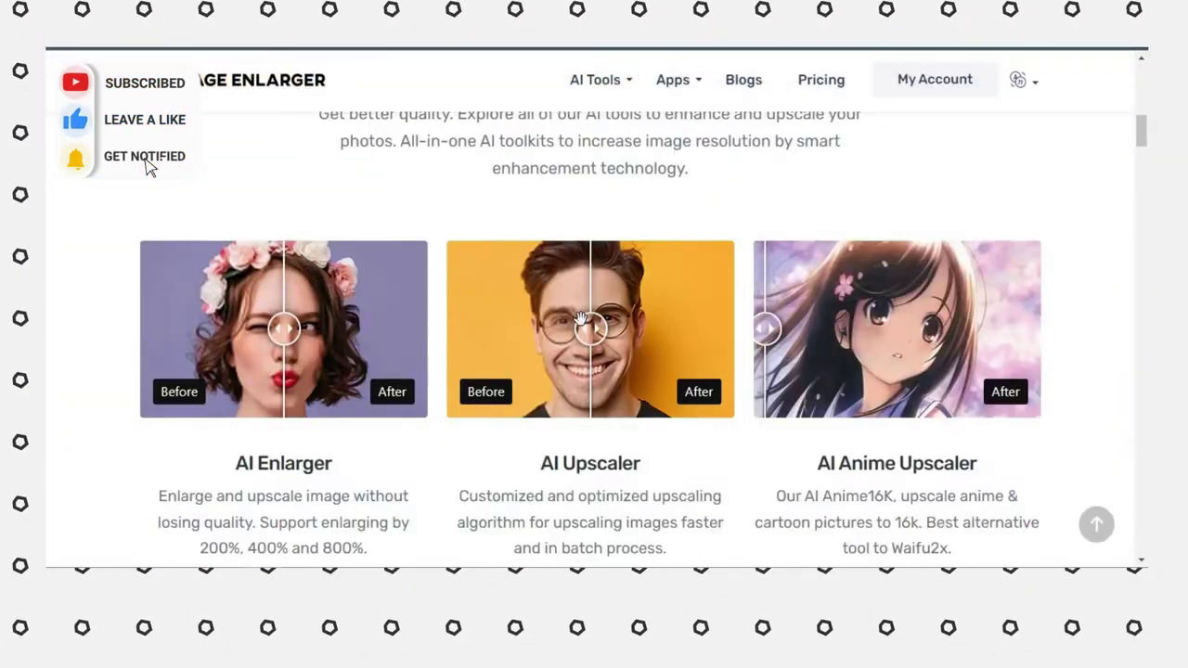
scroll(869, 332, "up", 4)
scroll(944, 455, "up", 2)
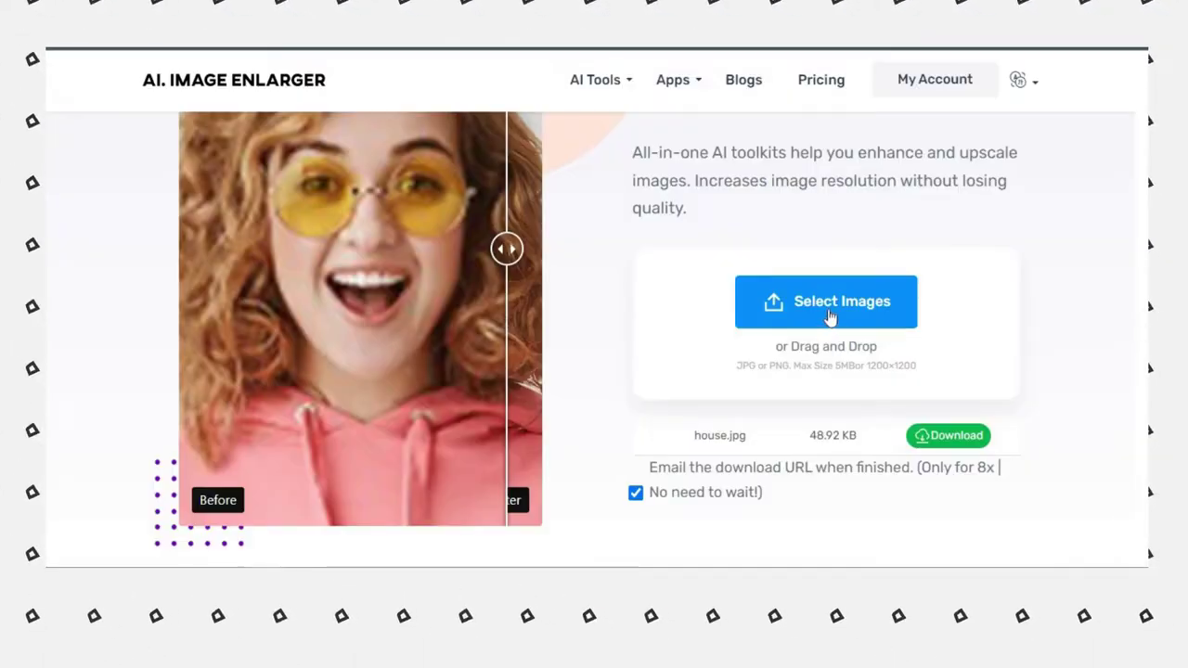
scroll(783, 400, "down", 5)
scroll(576, 371, "down", 5)
scroll(367, 334, "down", 4)
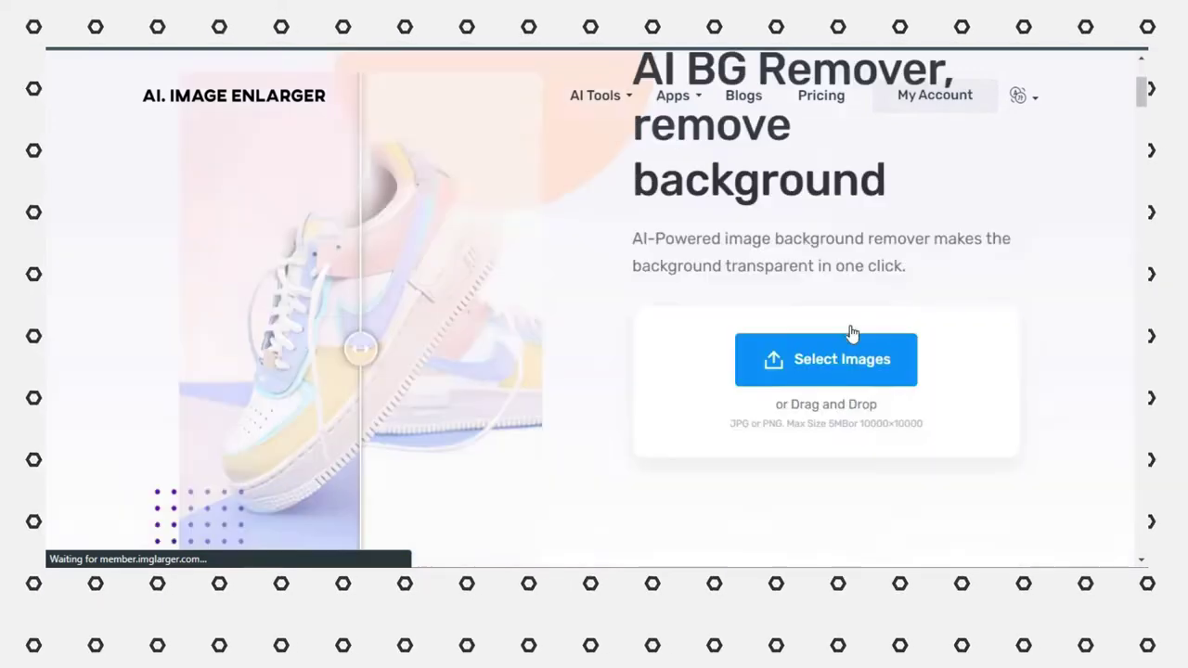
scroll(851, 331, "down", 1)
left_click(821, 330)
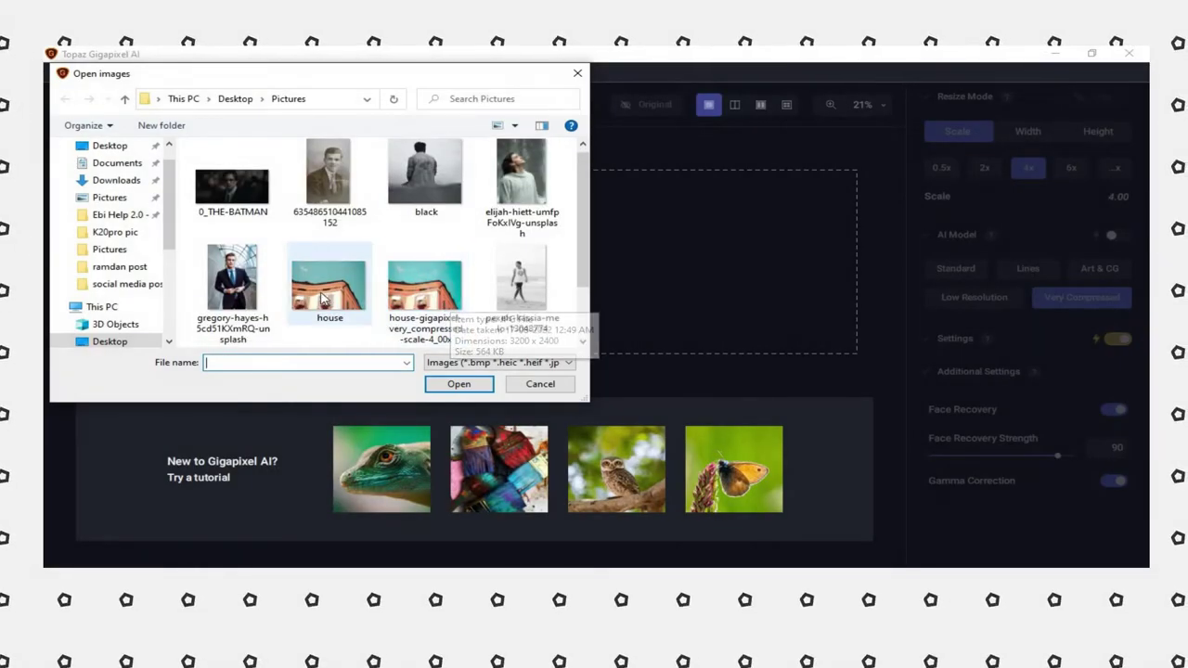
Step: Open house.jpg, compare AI models ending on Very Compressed, and save with the trial watermark
double_click(325, 292)
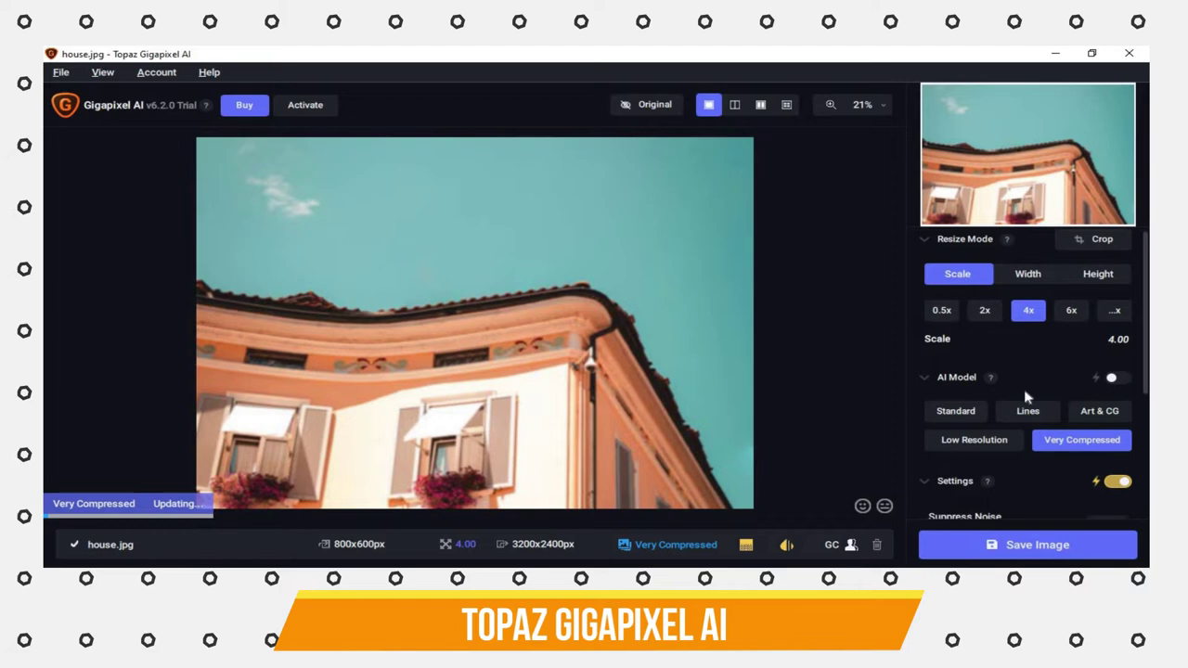
left_click(1007, 442)
left_click(964, 413)
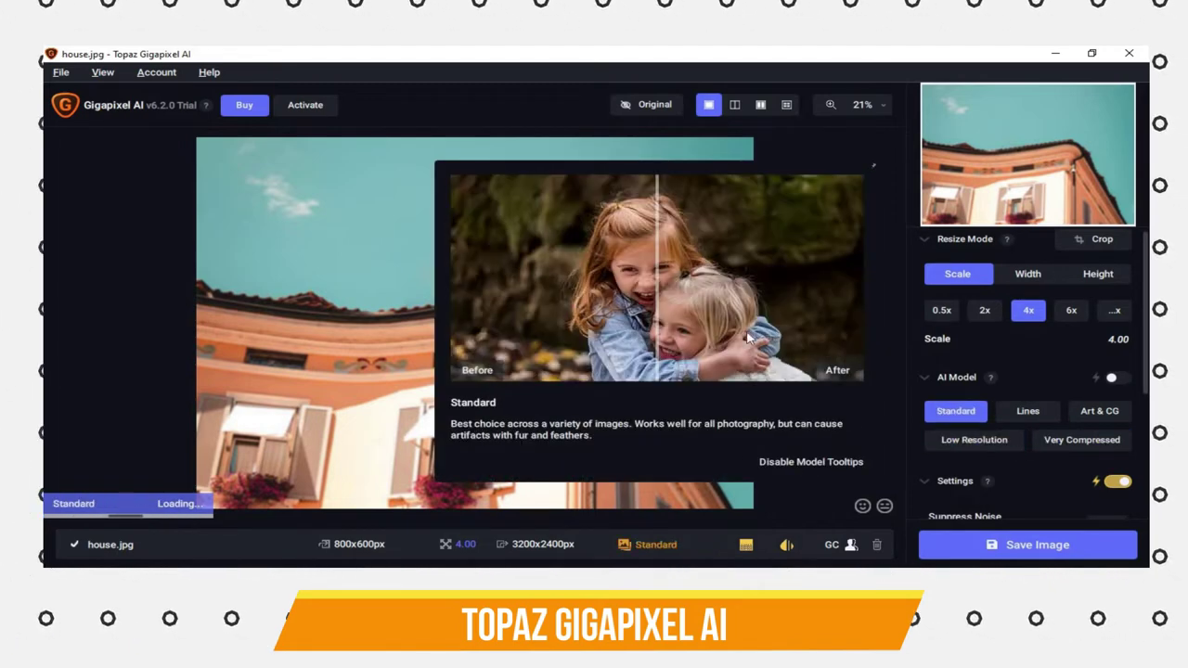
left_click(1030, 413)
left_click(1100, 413)
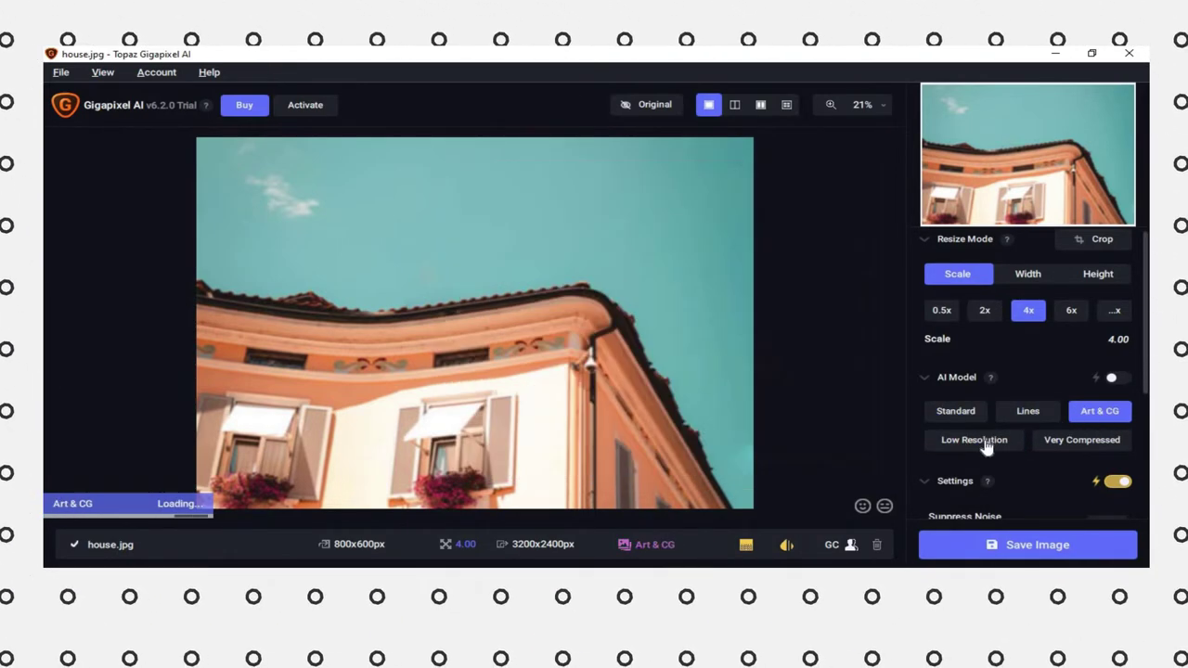
left_click(1079, 442)
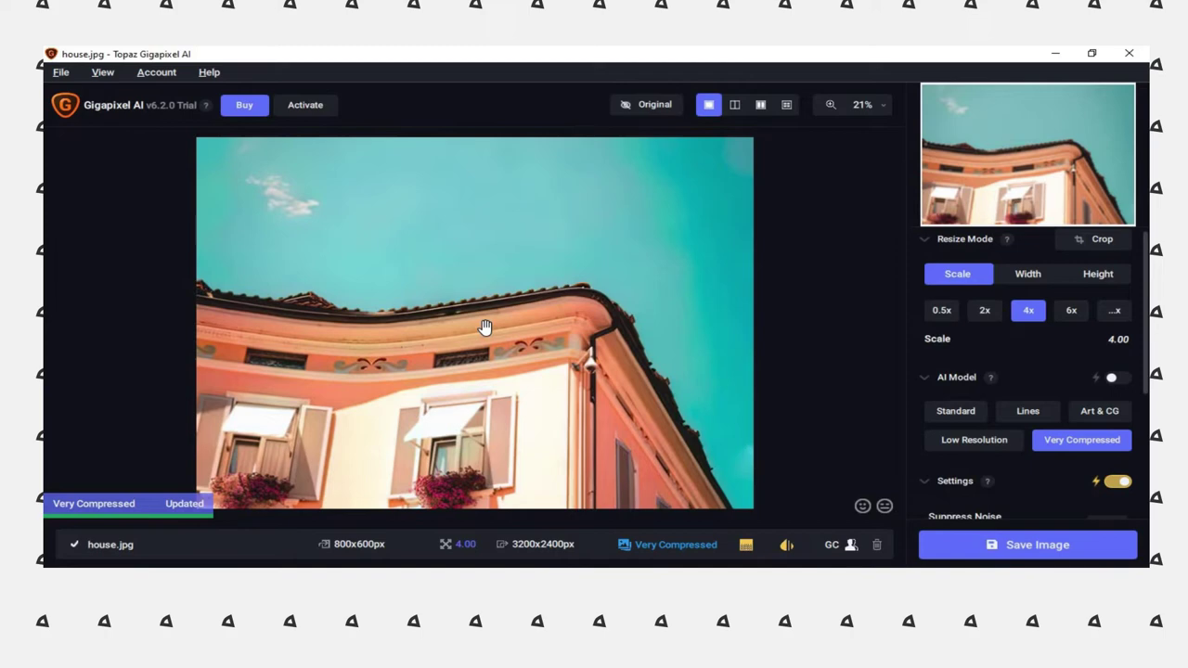
left_click(1016, 546)
left_click(595, 380)
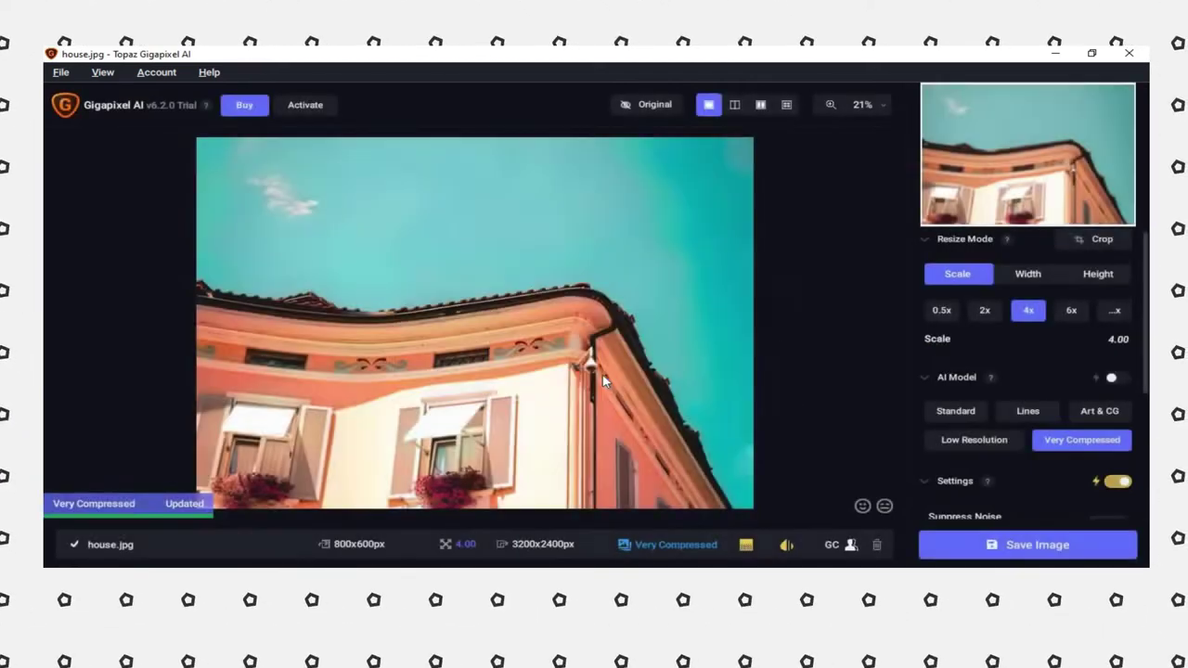
Step: Choose the Desktop as custom output folder and save the upscaled house image
left_click(735, 360)
left_click(750, 395)
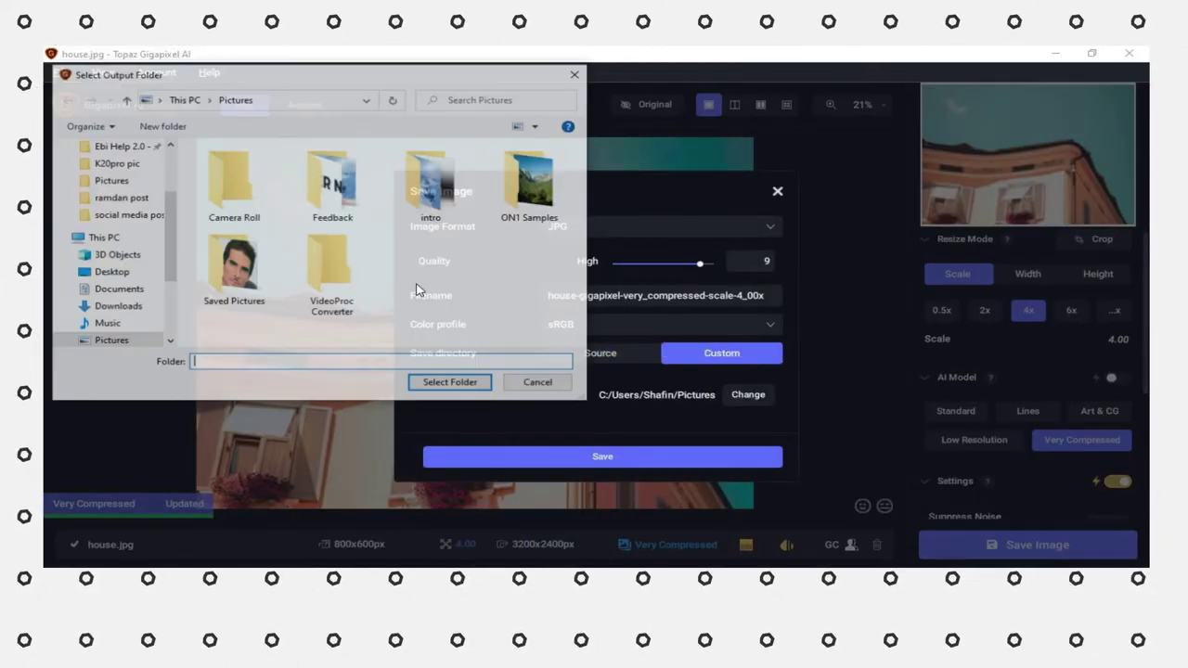
left_click(110, 174)
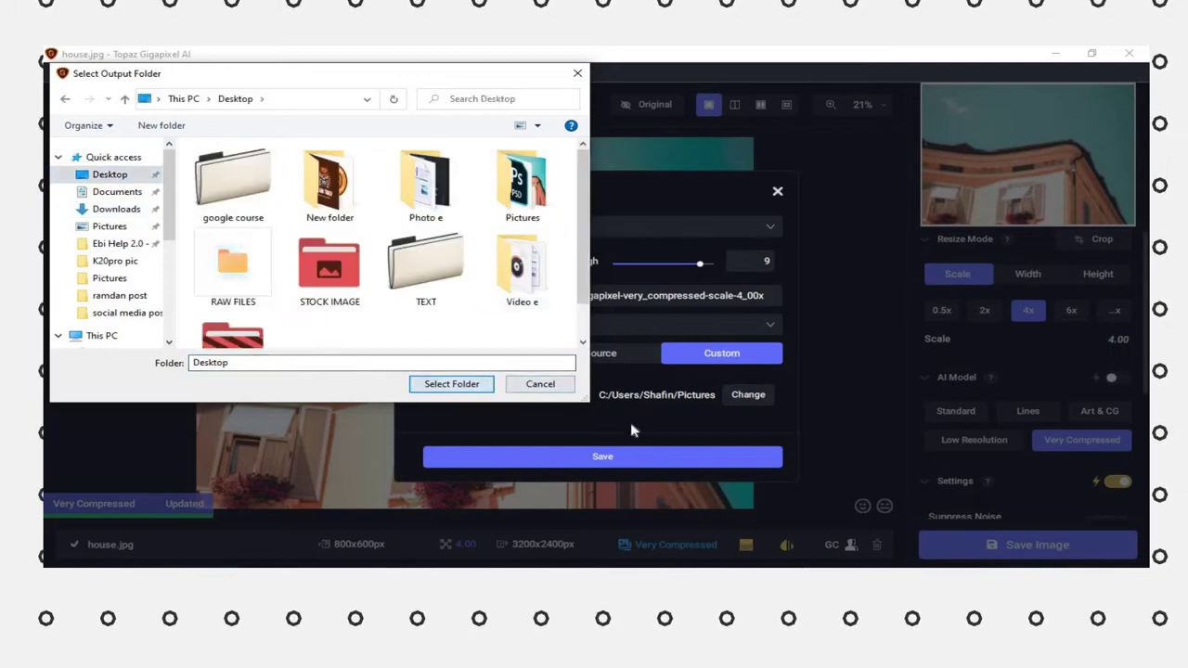
left_click(451, 383)
left_click(613, 458)
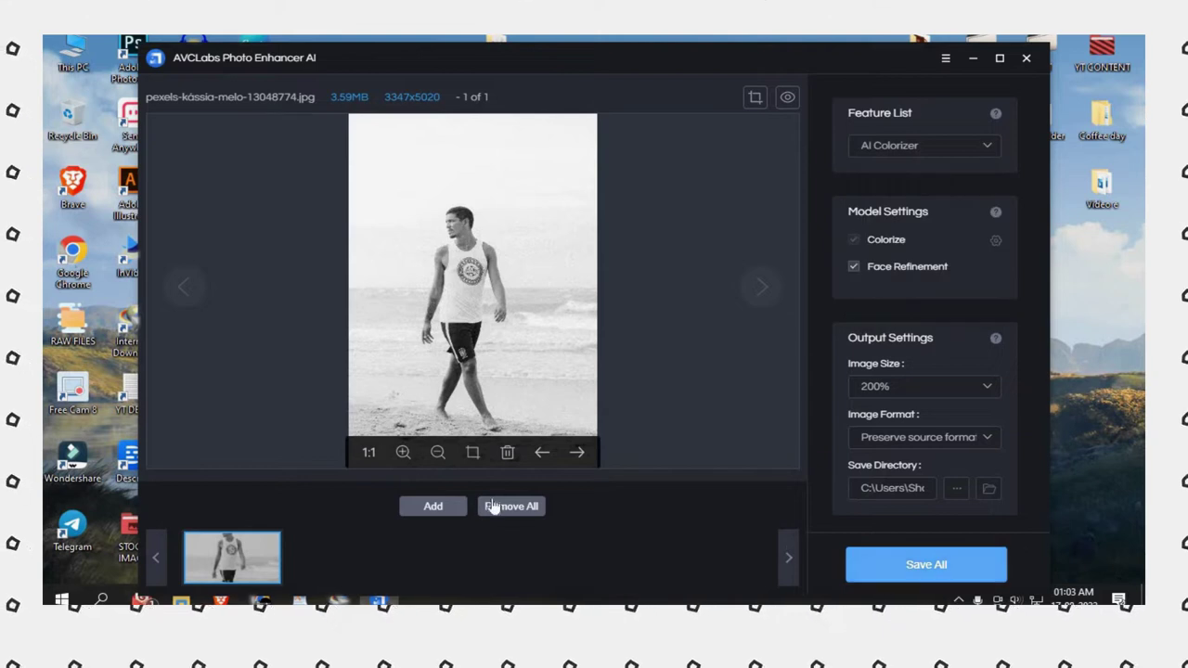
Step: Save the 200% colorized beach photo and open its output directory
left_click(908, 565)
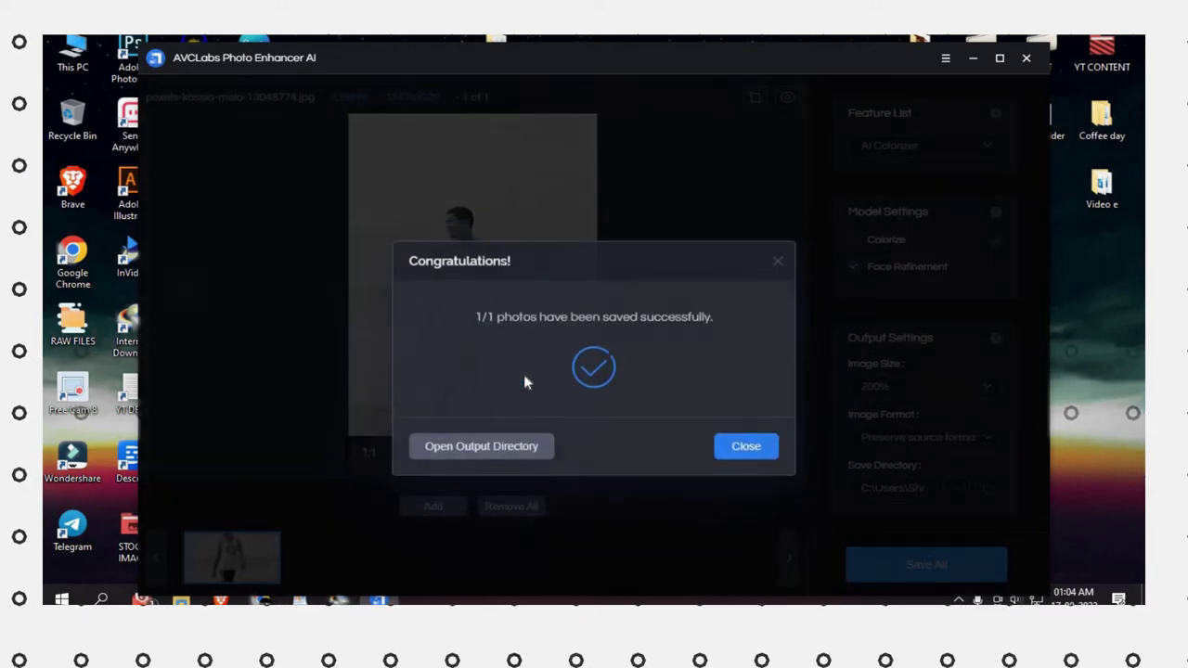
left_click(534, 438)
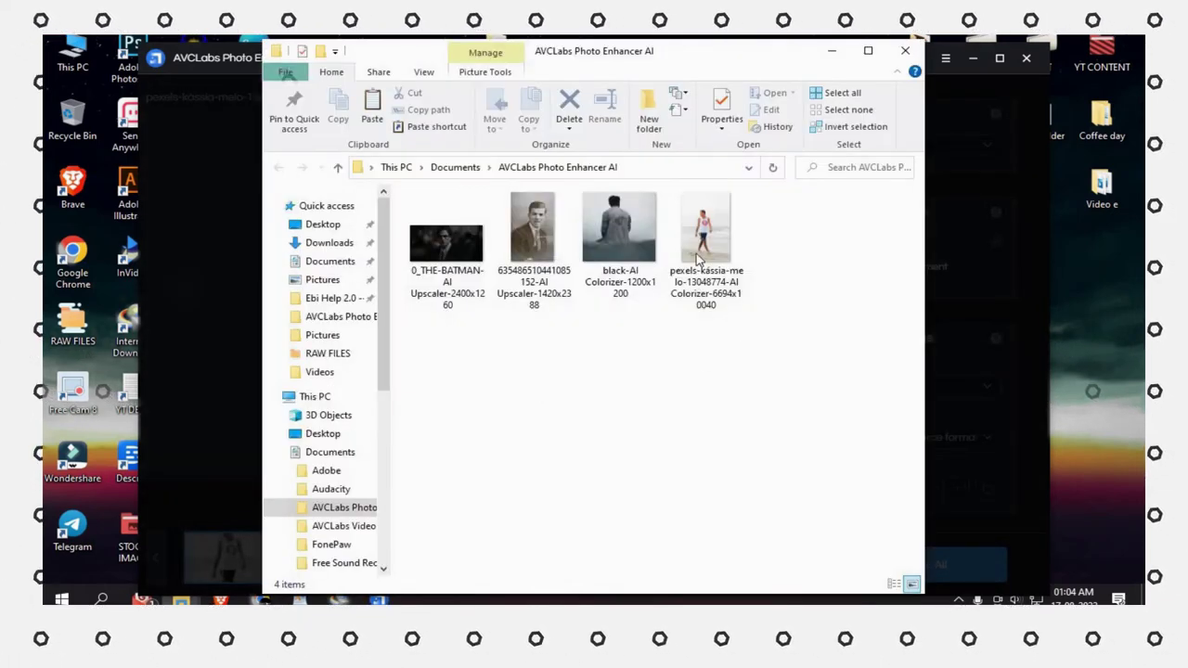